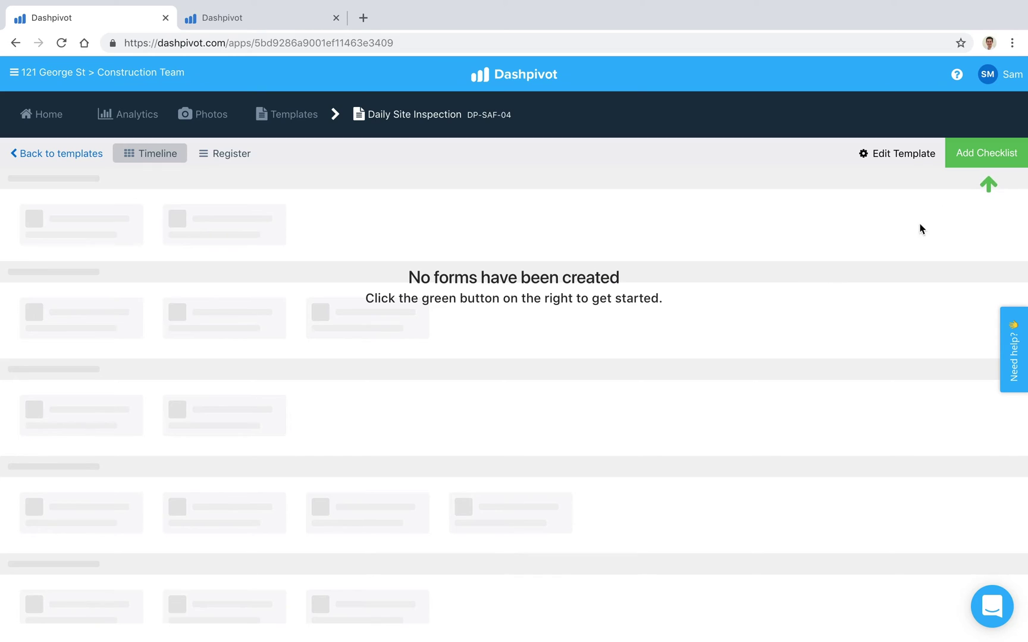
# Start a new Daily Site Inspection dated 30/10/2018 and enter the inspector's name.
pyautogui.click(964, 163)
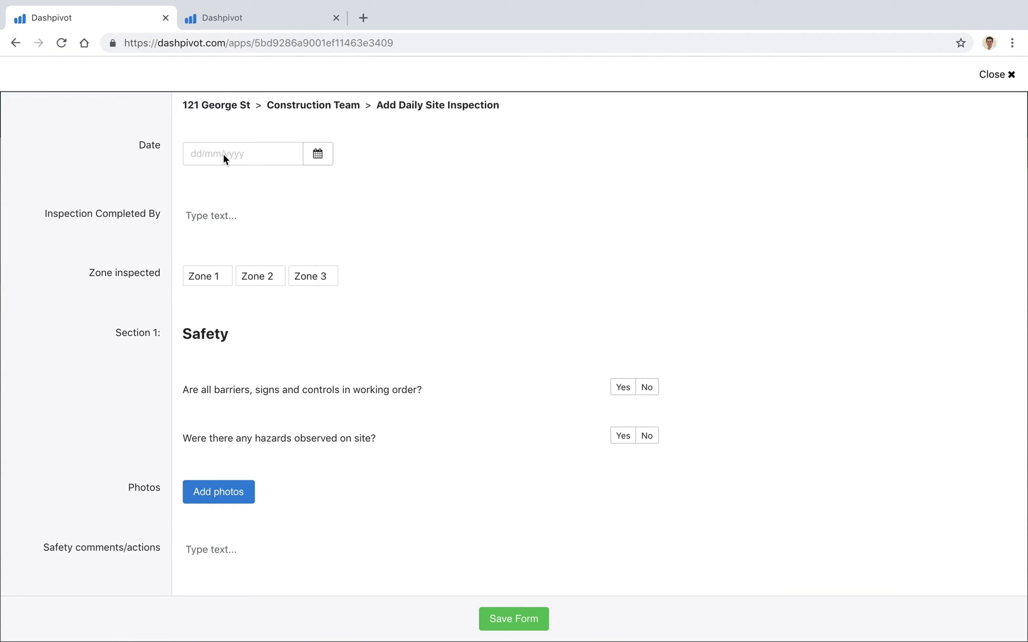
pyautogui.click(317, 154)
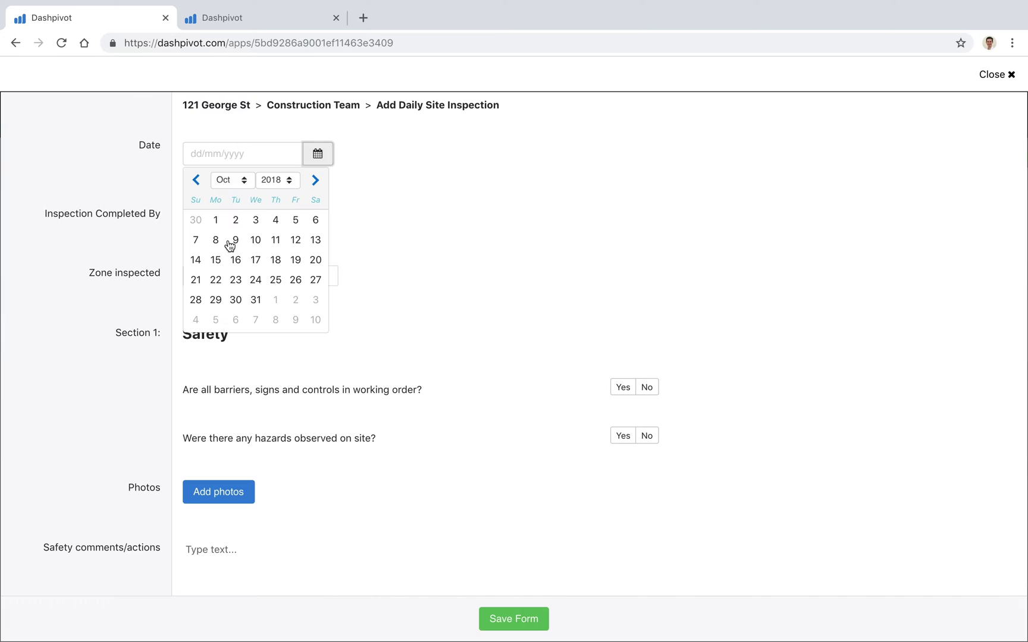
pyautogui.click(236, 299)
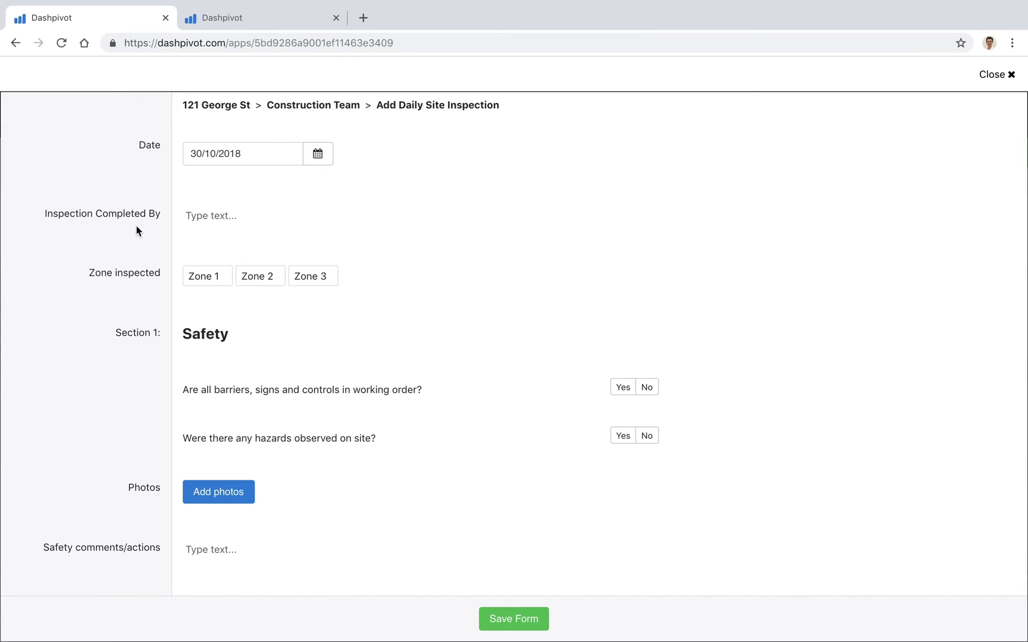
pyautogui.click(225, 221)
pyautogui.write('Sam')
pyautogui.click(118, 249)
# Mark Zone 2 as inspected, barriers and signs working Yes, hazards observed No.
pyautogui.click(255, 281)
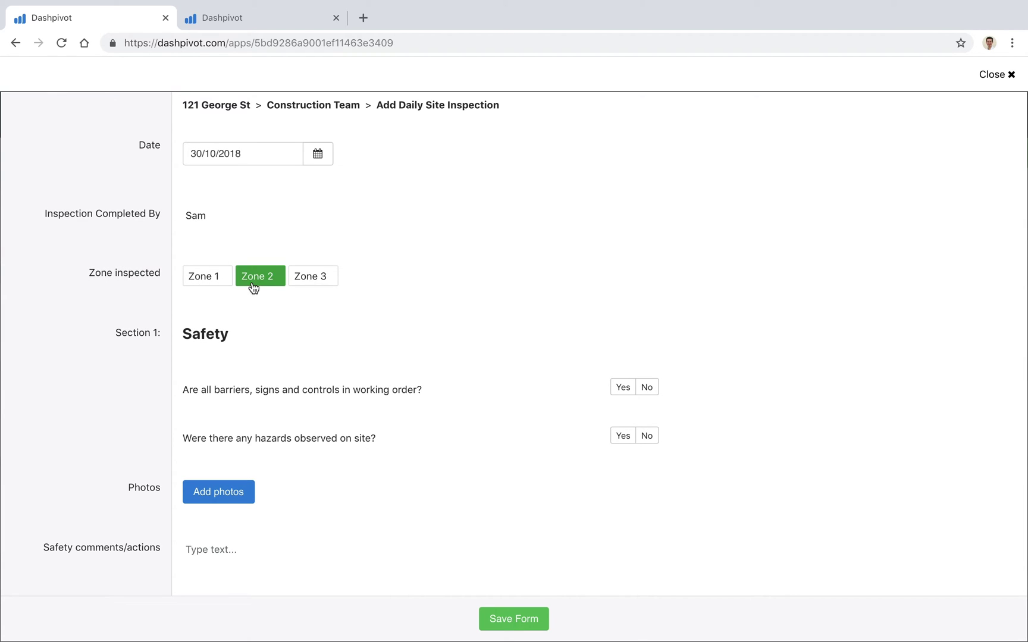
pyautogui.scroll(-1, 142, 328)
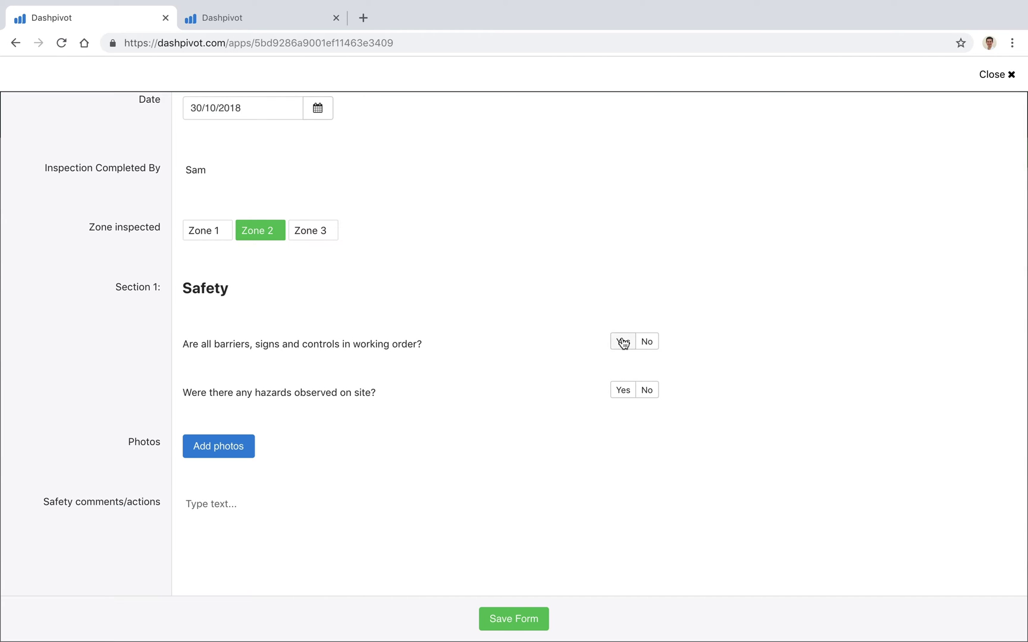
pyautogui.click(619, 342)
pyautogui.click(639, 391)
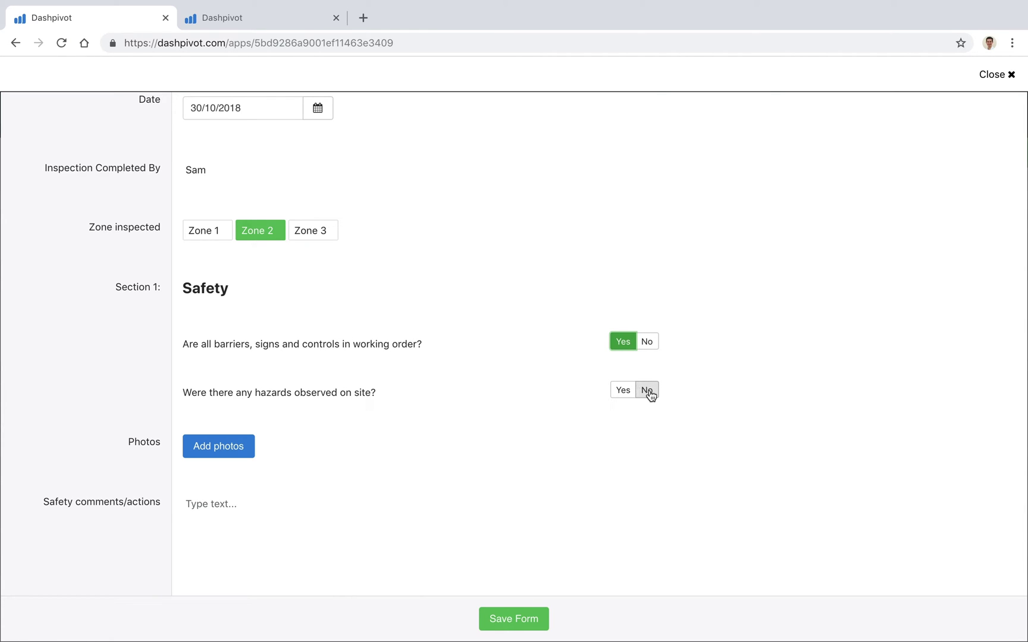
# Scroll down the inspection form to reach the blank Sketch field.
pyautogui.scroll(-2, 94, 397)
pyautogui.scroll(-2, 94, 398)
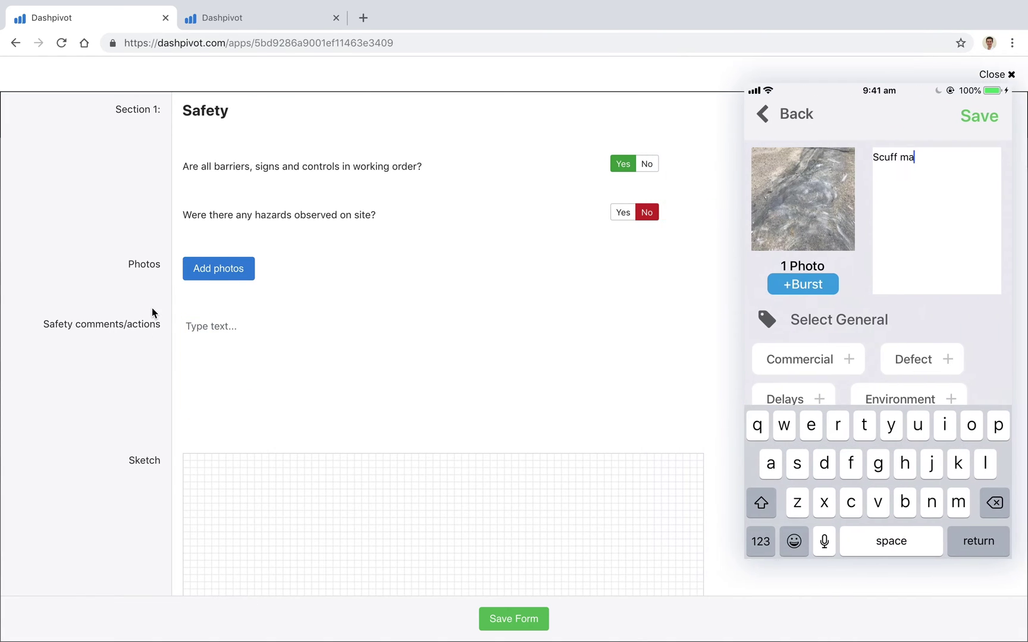
pyautogui.scroll(-2, 151, 307)
pyautogui.scroll(-1, 226, 274)
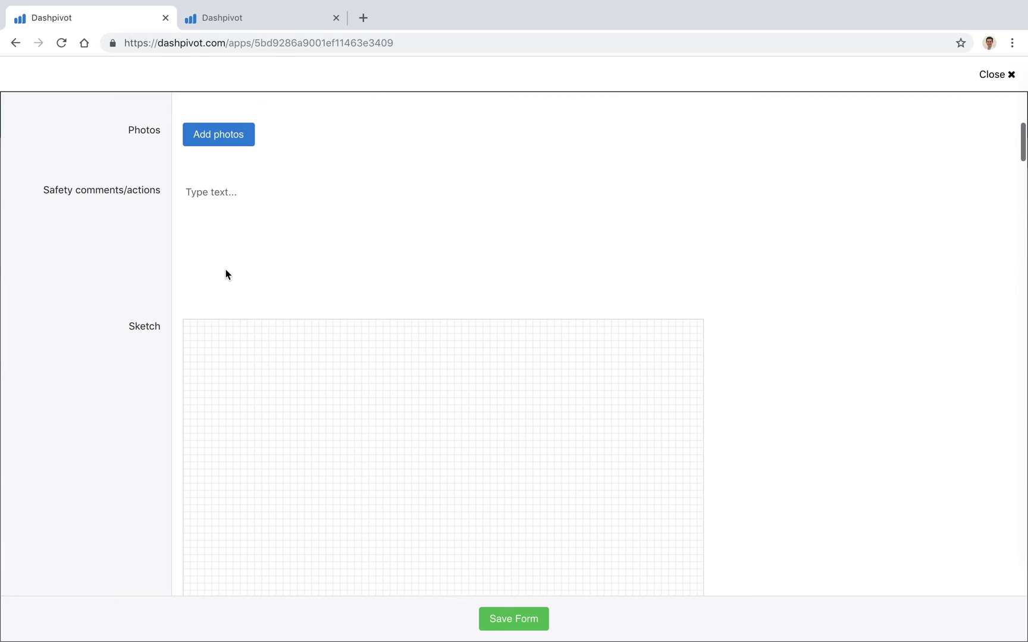
pyautogui.scroll(-3, 187, 345)
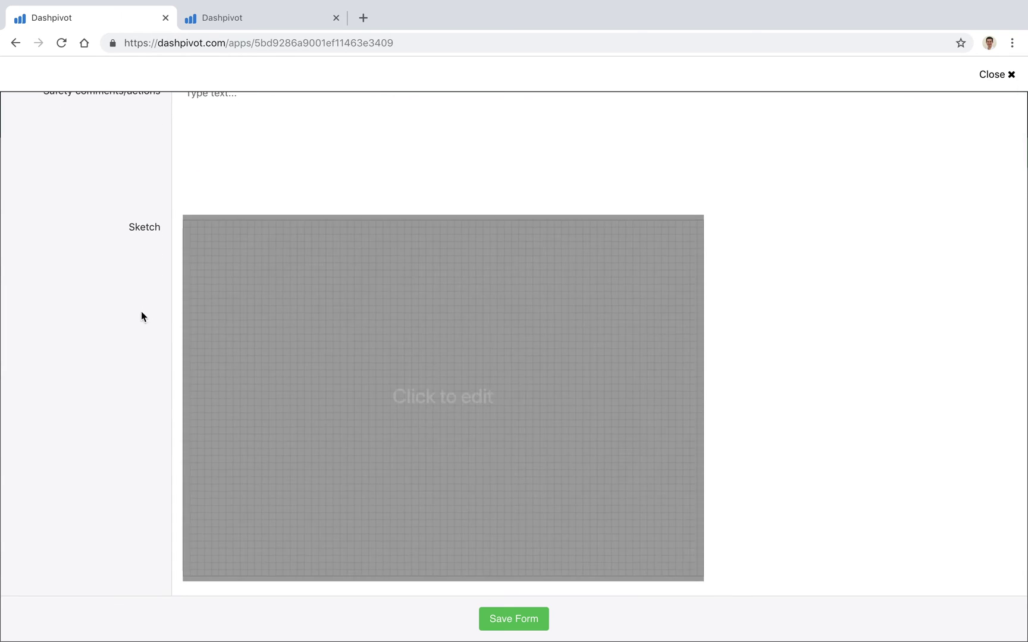
pyautogui.scroll(1, 149, 179)
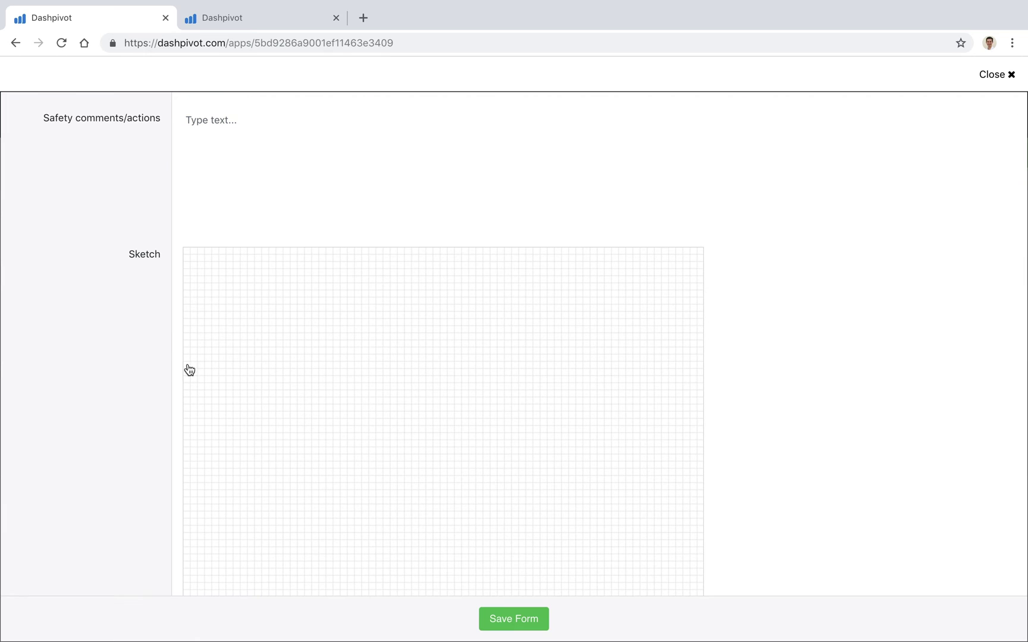
pyautogui.scroll(-1, 275, 374)
# Free-draw a box on the sketch and place a circle in its lower-right corner.
pyautogui.click(401, 389)
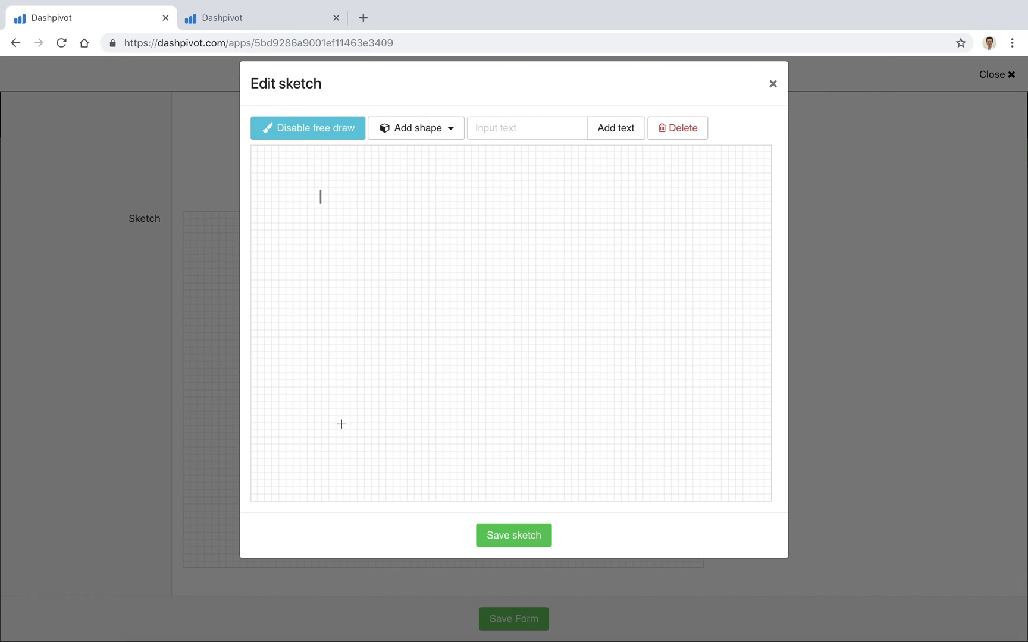
pyautogui.moveTo(340, 424)
pyautogui.mouseDown()
pyautogui.moveTo(438, 440)
pyautogui.moveTo(650, 429)
pyautogui.moveTo(631, 198)
pyautogui.mouseUp()
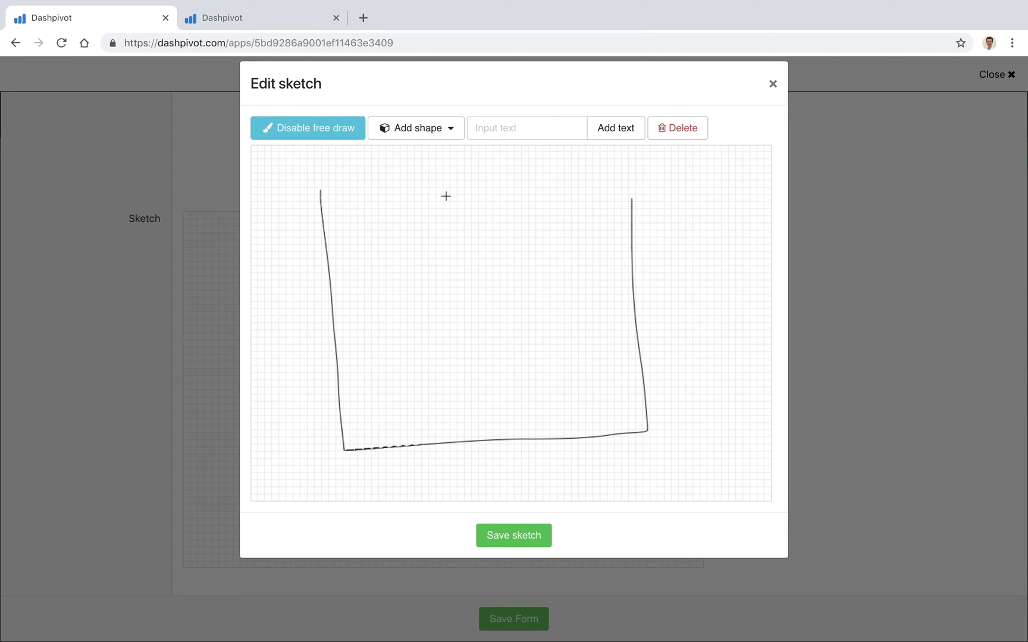
pyautogui.moveTo(446, 197); pyautogui.dragTo(329, 199)
pyautogui.click(448, 129)
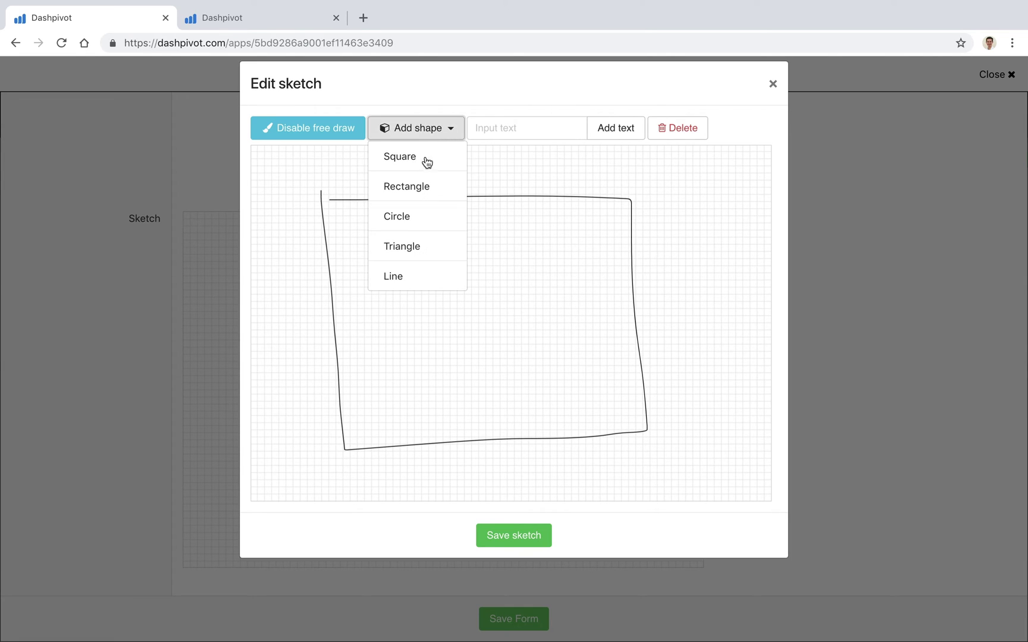
pyautogui.click(406, 216)
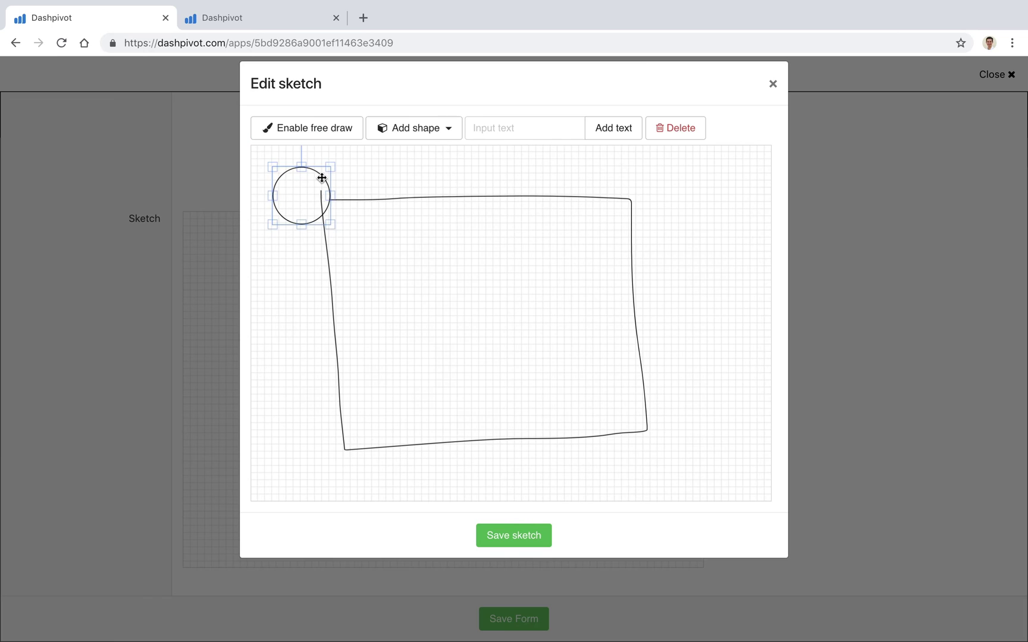
pyautogui.moveTo(322, 178); pyautogui.dragTo(623, 376)
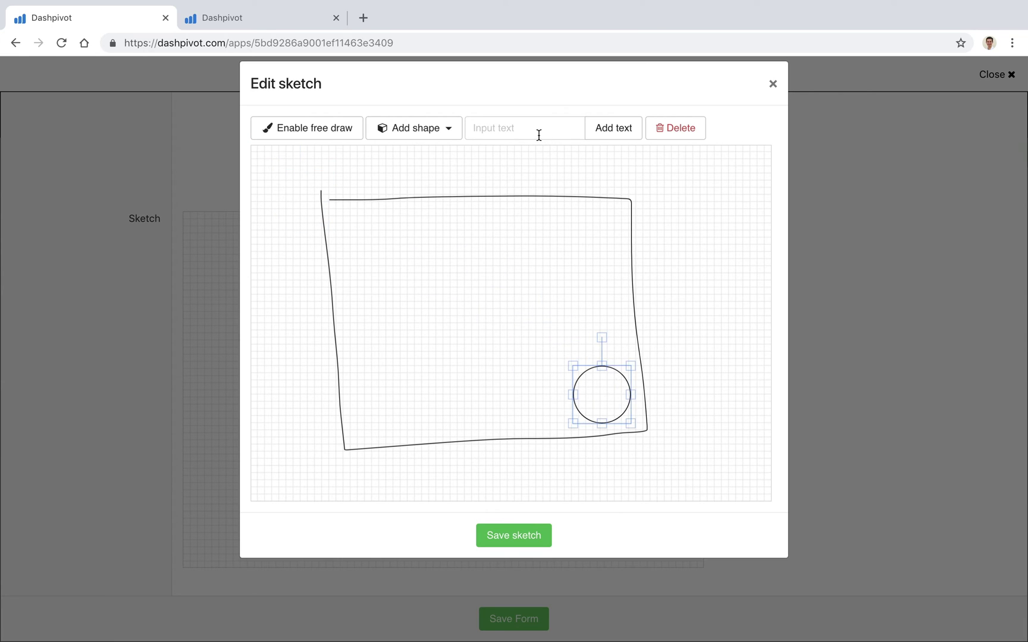
# Add the text label 'Compound' along the bottom-left inside the box.
pyautogui.click(539, 135)
pyautogui.write('Compound')
pyautogui.press('Return')
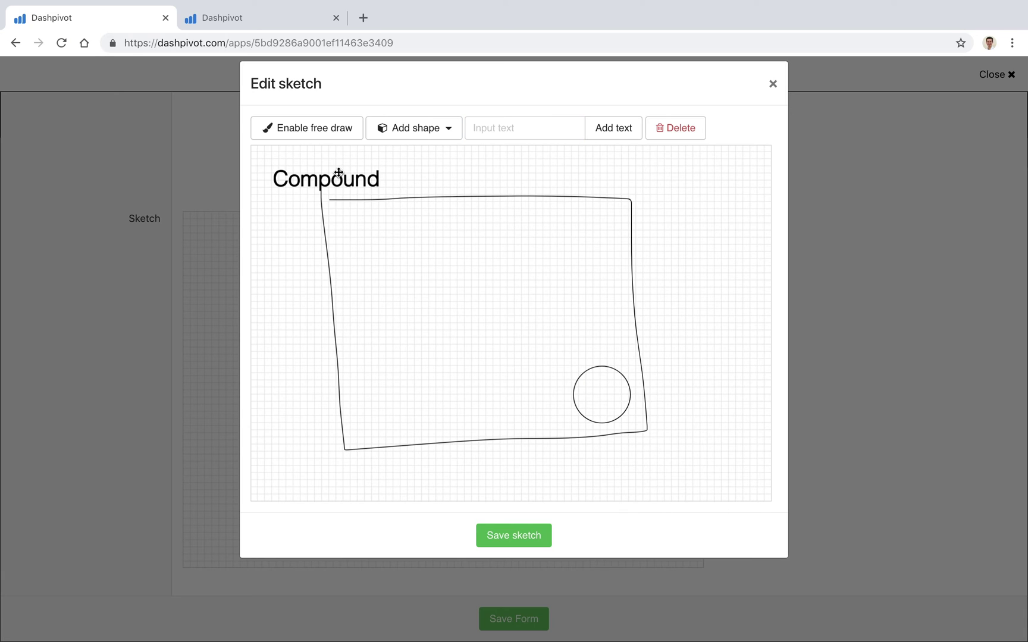
pyautogui.moveTo(338, 172); pyautogui.dragTo(422, 418)
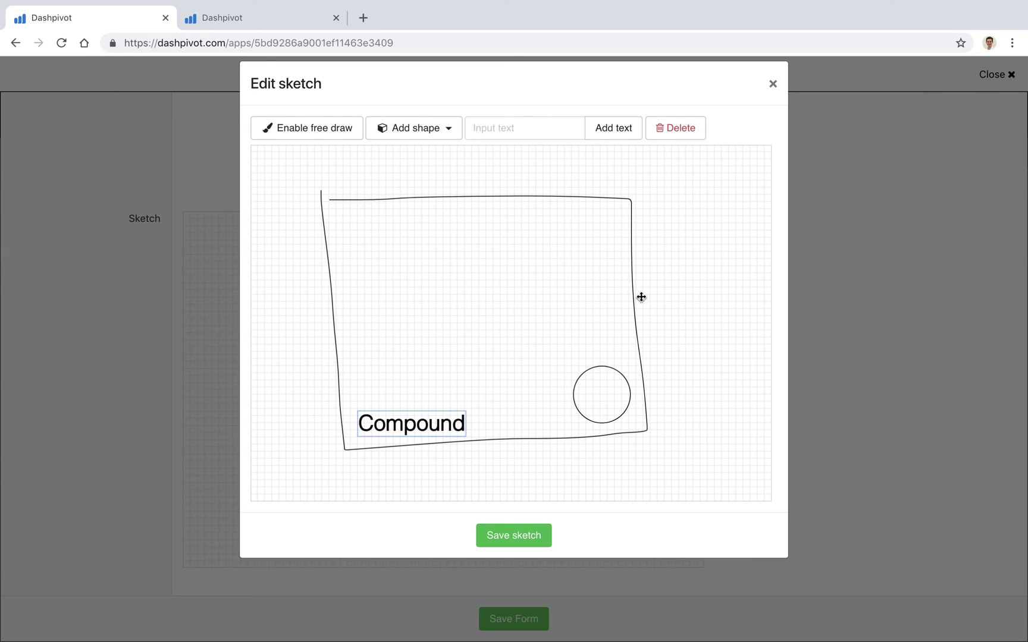
# Save the sketch into the form, then save the completed Daily Site Inspection.
pyautogui.click(499, 538)
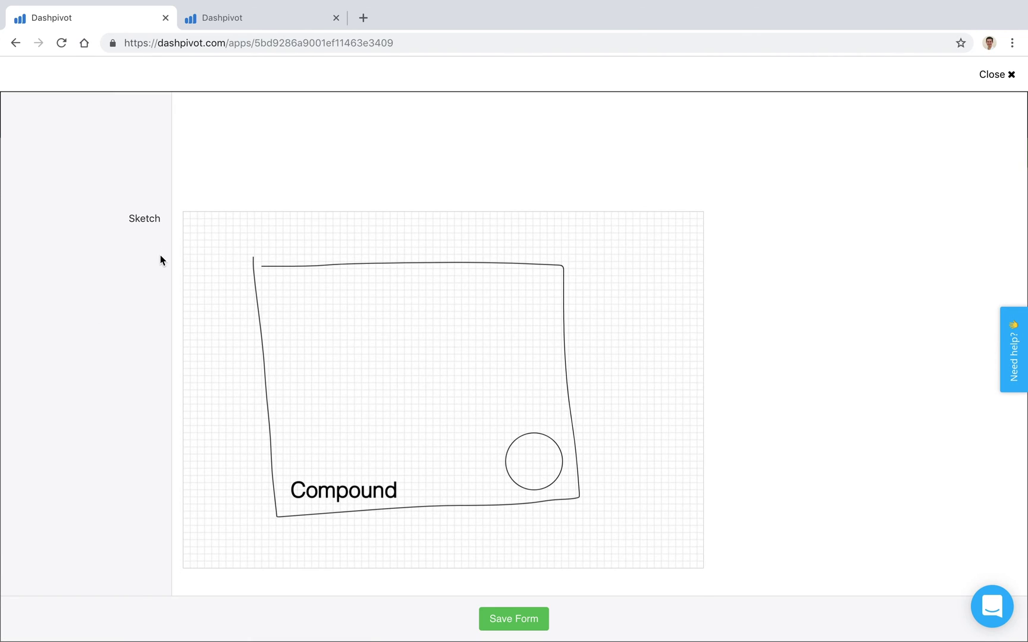
pyautogui.scroll(10, 160, 254)
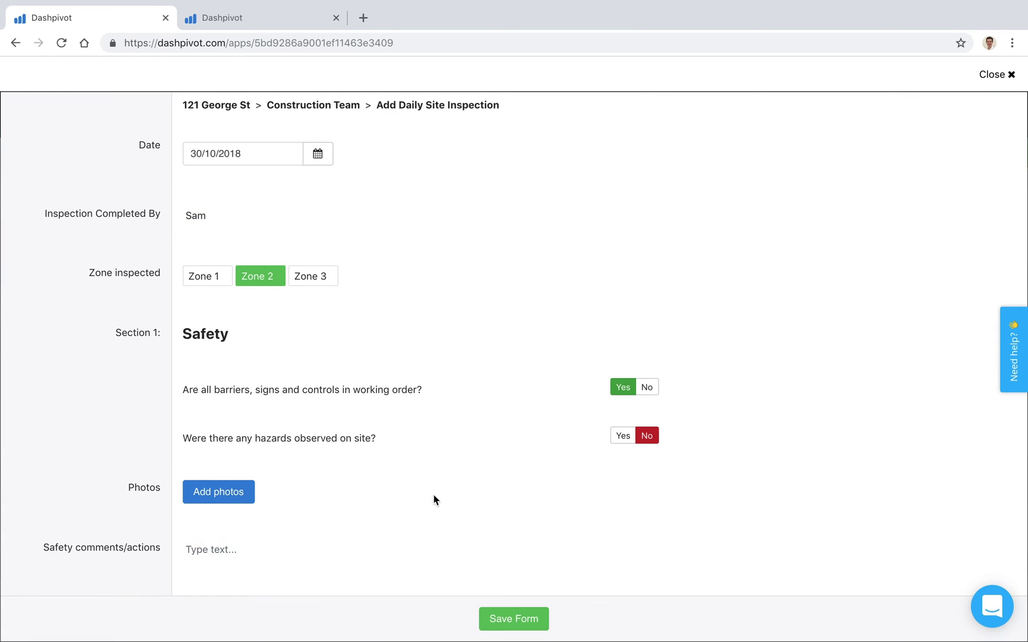
pyautogui.click(513, 622)
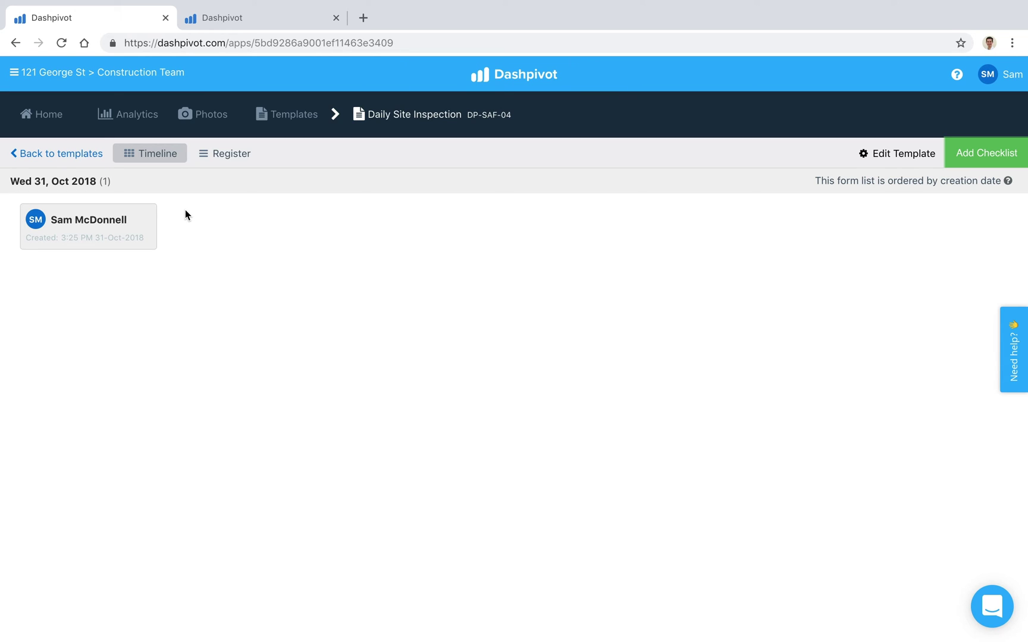
pyautogui.click(248, 24)
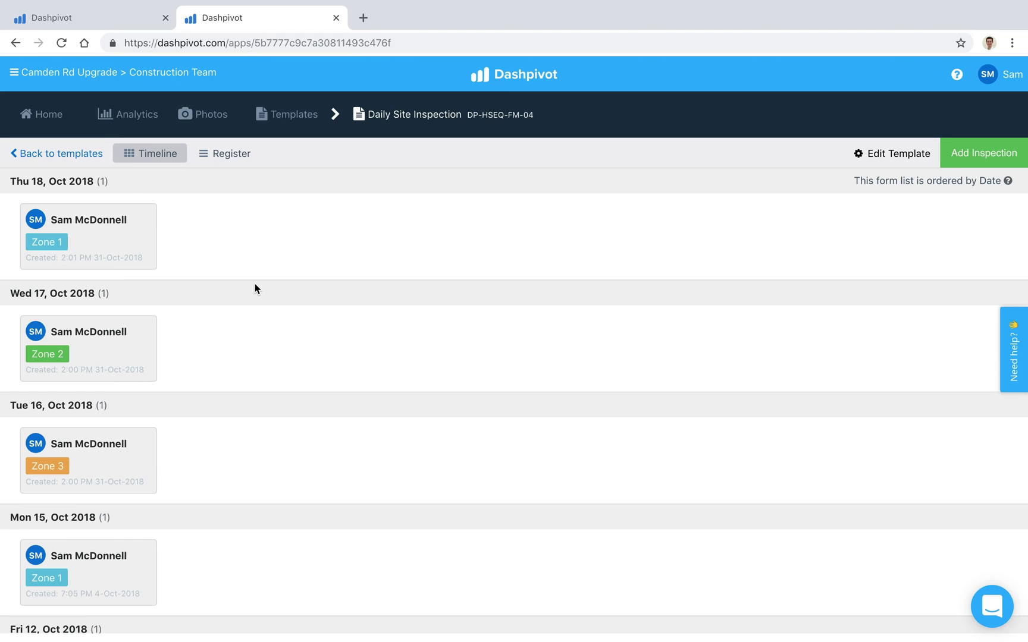
pyautogui.scroll(-2, 171, 416)
pyautogui.scroll(2, 171, 415)
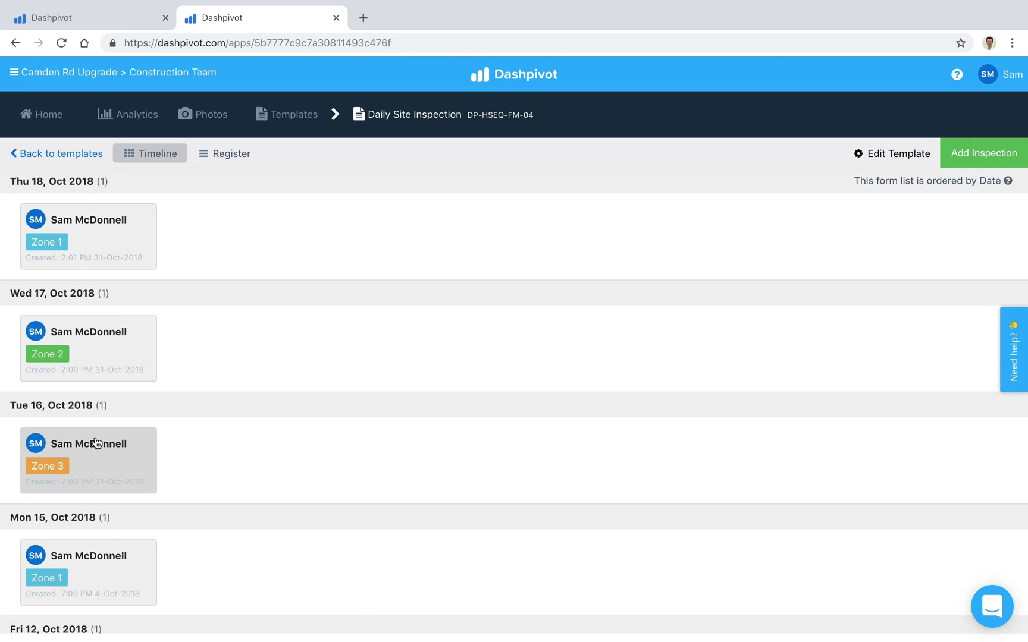
# Show the inspections register filtered by Date to Current Month, 01/10/2018–31/10/2018.
pyautogui.click(221, 155)
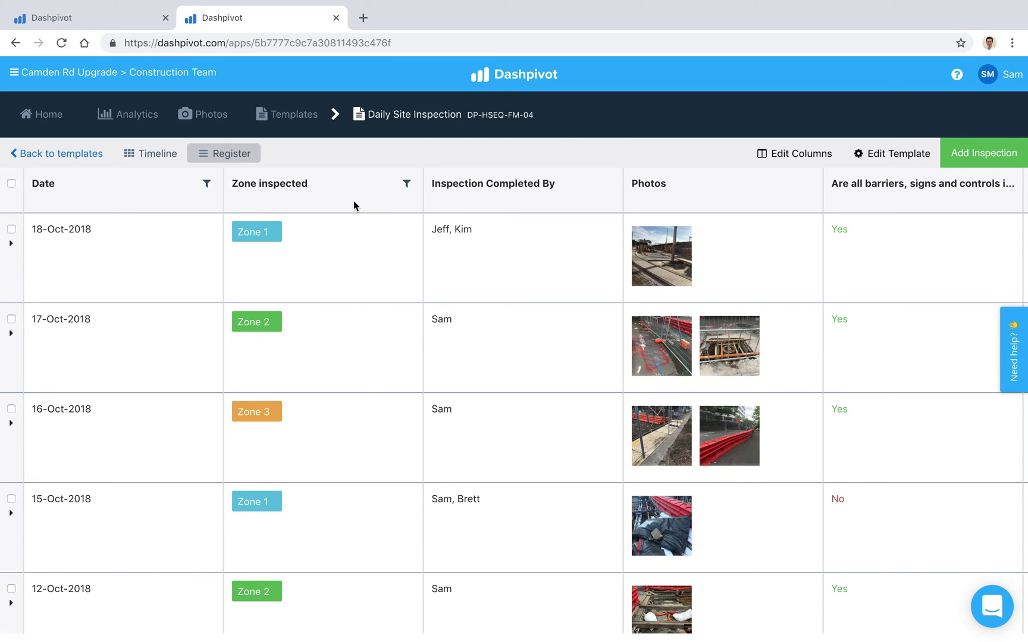
pyautogui.click(207, 184)
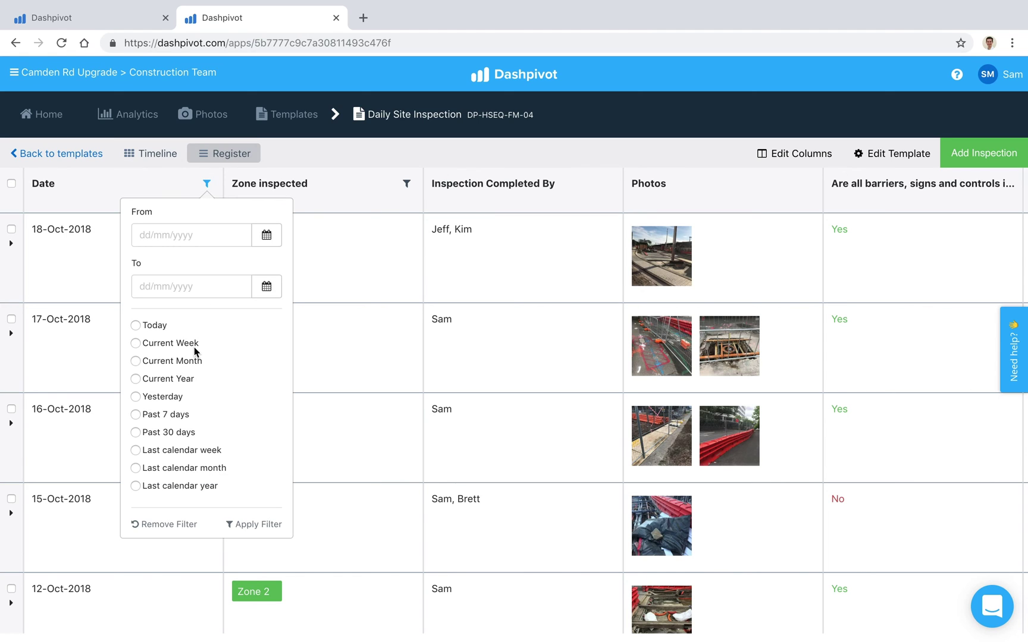
pyautogui.click(135, 343)
pyautogui.click(136, 361)
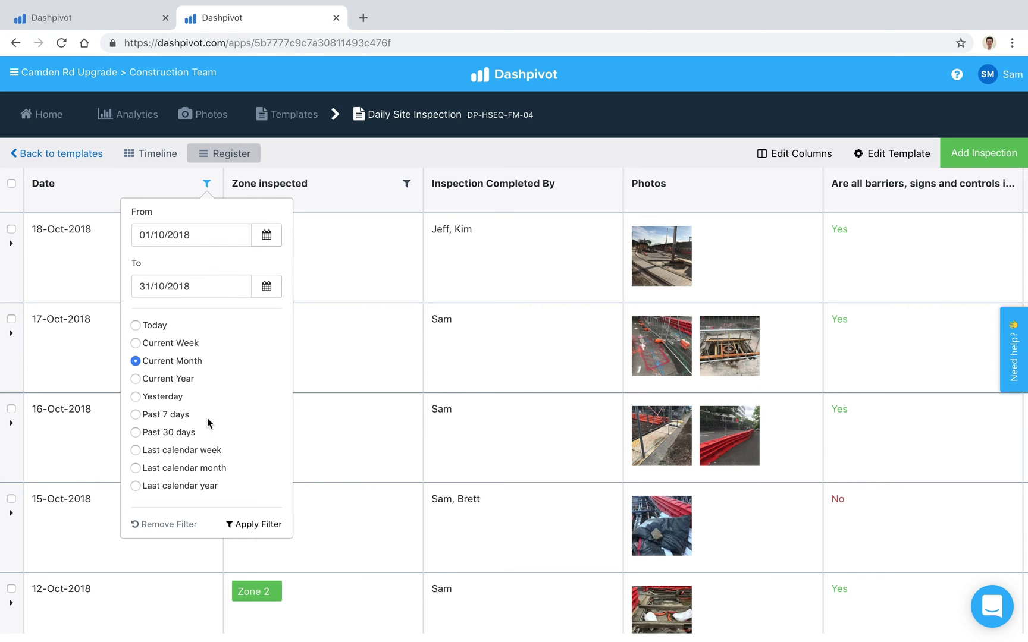
pyautogui.click(332, 149)
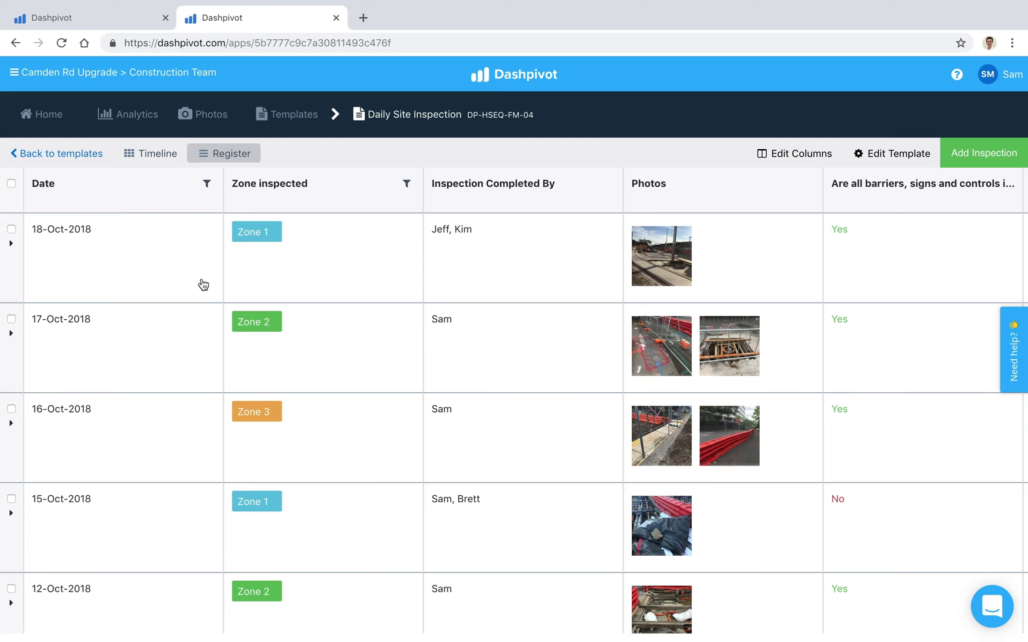
pyautogui.click(406, 184)
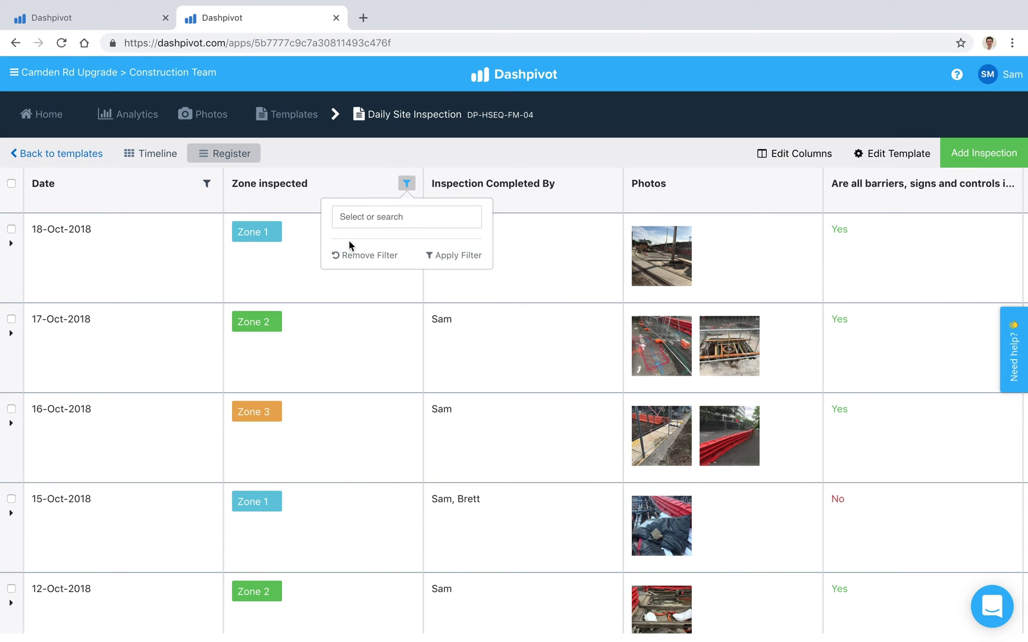
pyautogui.click(496, 161)
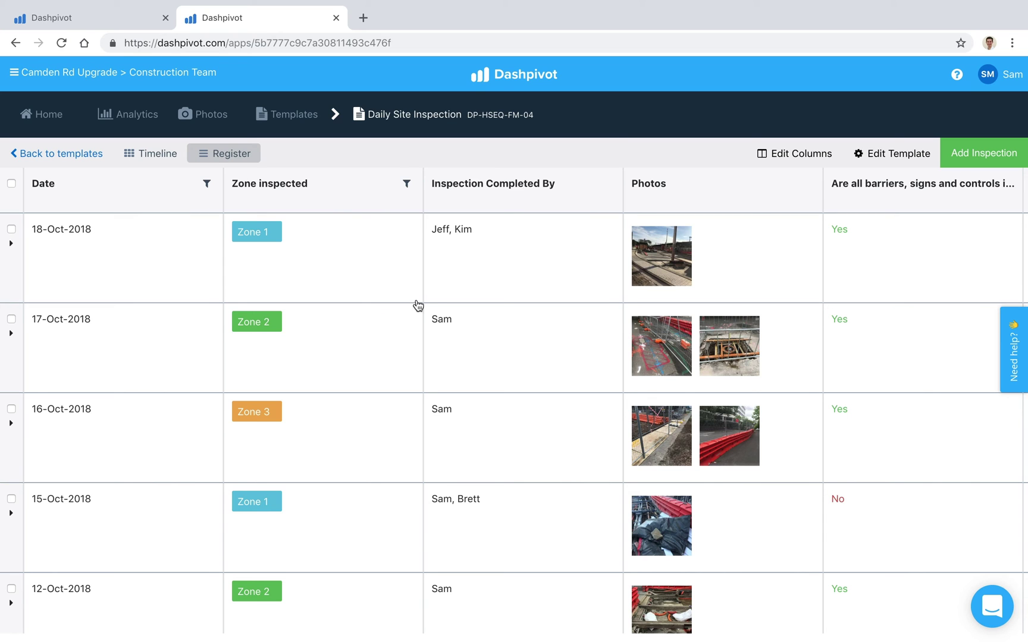
# Scroll the register sideways, then tick and clear the 18-Oct and 17-Oct-2018 rows.
pyautogui.hscroll(5, 429, 298)
pyautogui.hscroll(-5, 430, 297)
pyautogui.click(11, 229)
pyautogui.click(11, 319)
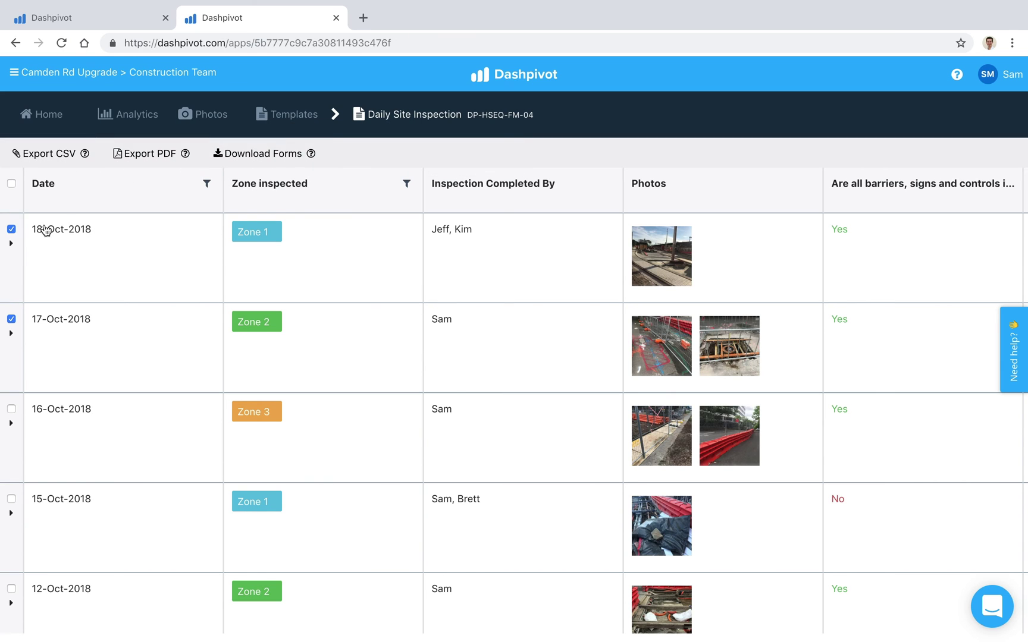
pyautogui.click(11, 230)
pyautogui.click(11, 319)
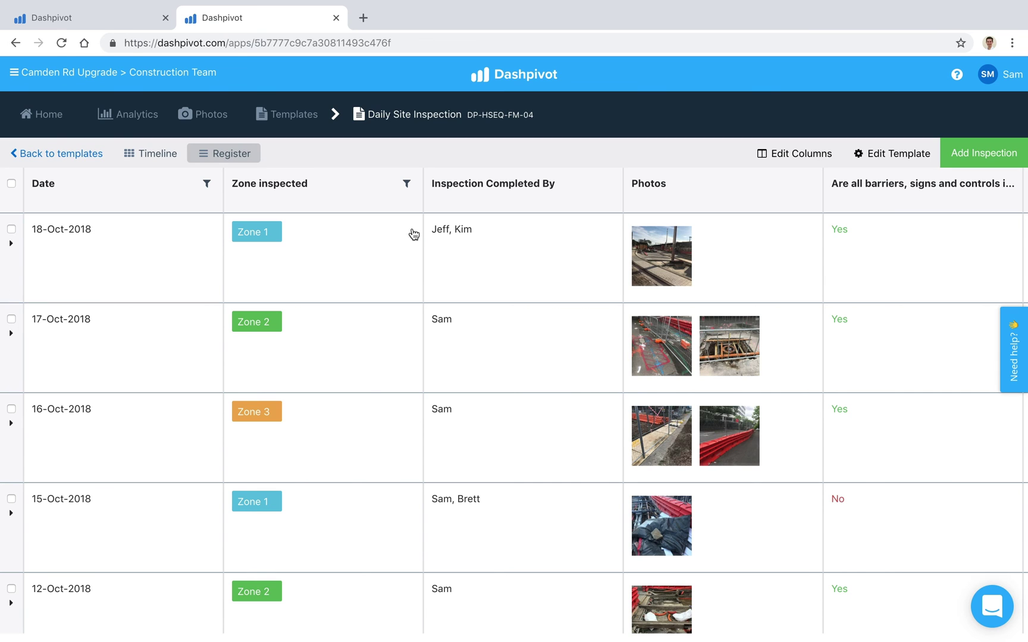
# Open the 18-Oct-2018 inspection, send its PDF to the recipient's email address, then close it.
pyautogui.click(139, 241)
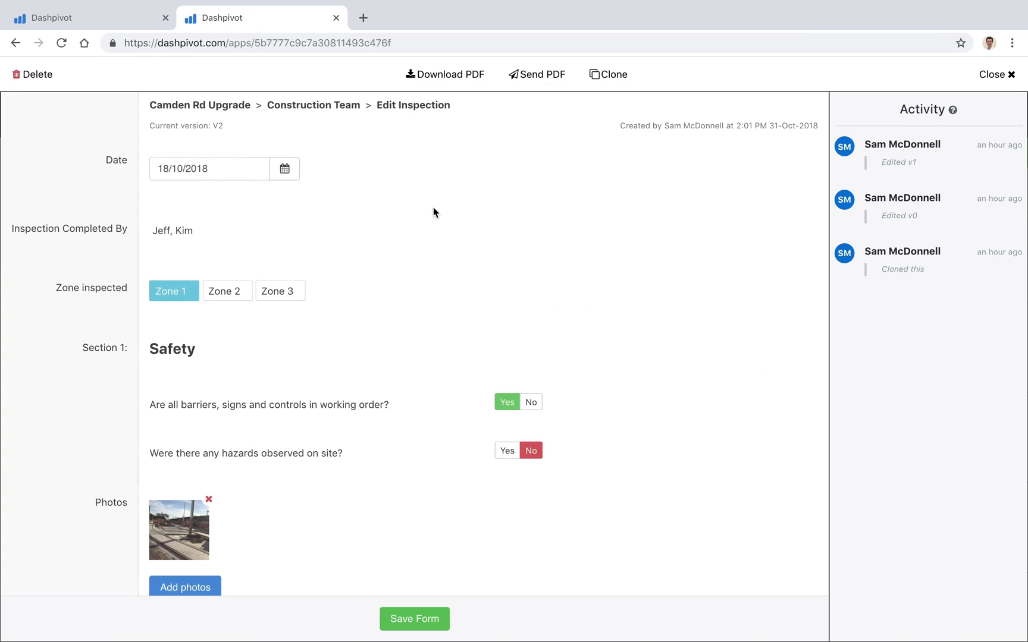
pyautogui.click(541, 84)
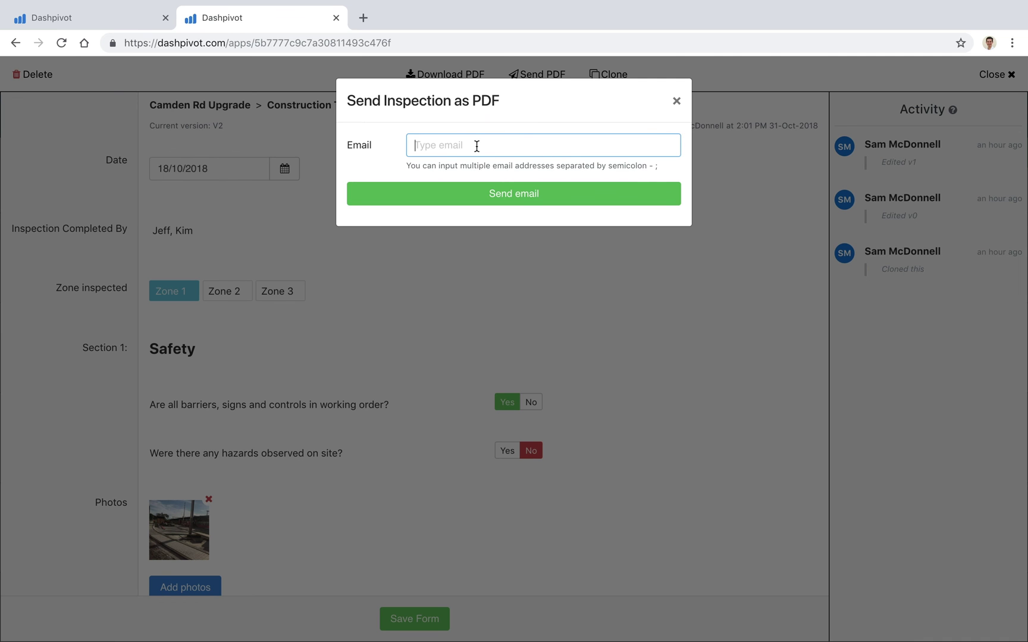
pyautogui.click(493, 197)
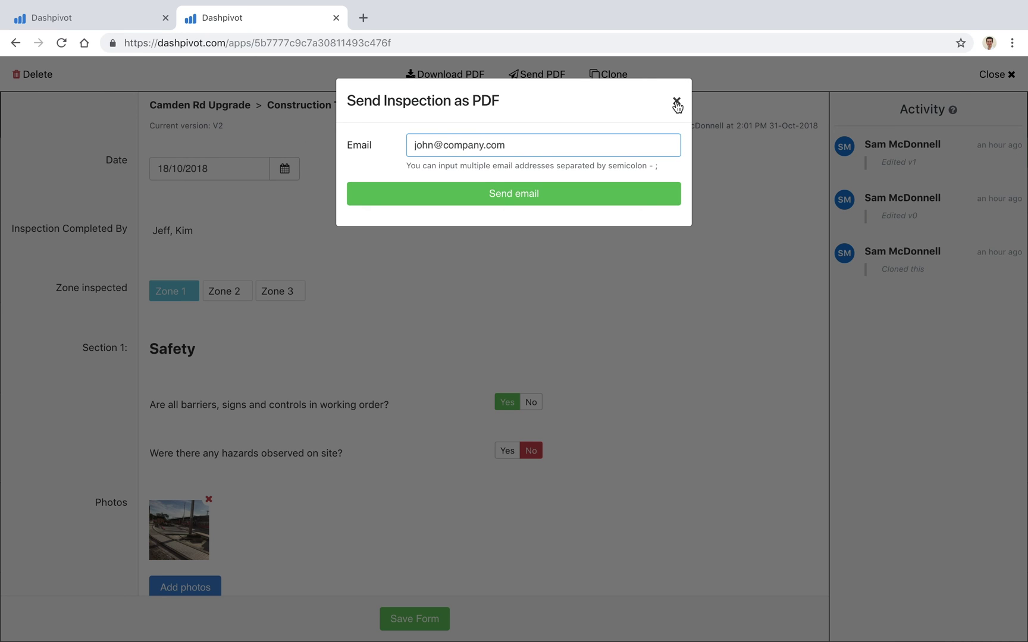
pyautogui.click(983, 85)
pyautogui.click(985, 85)
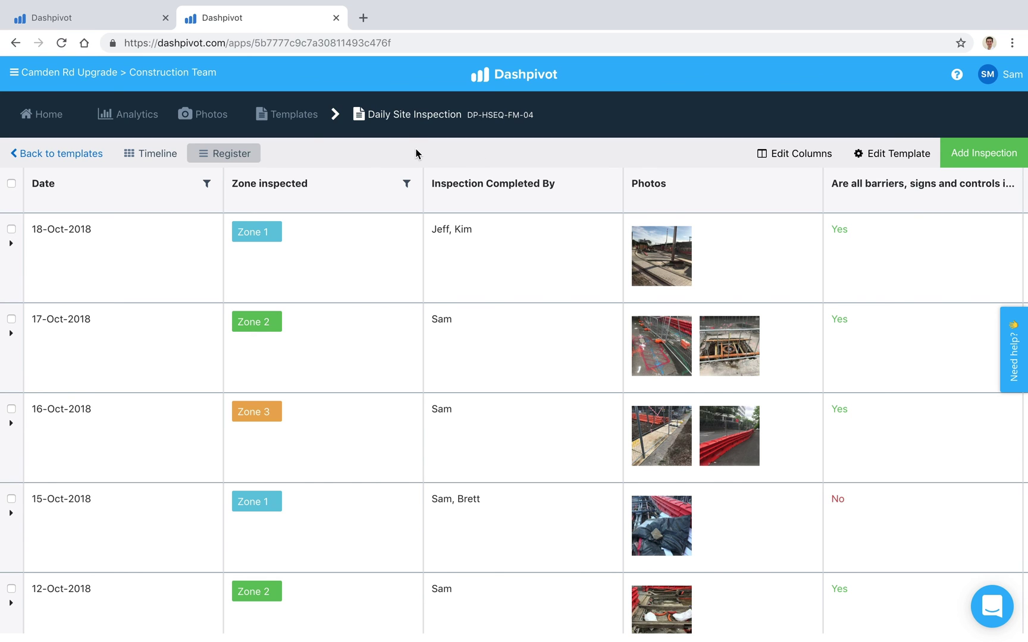
pyautogui.click(148, 25)
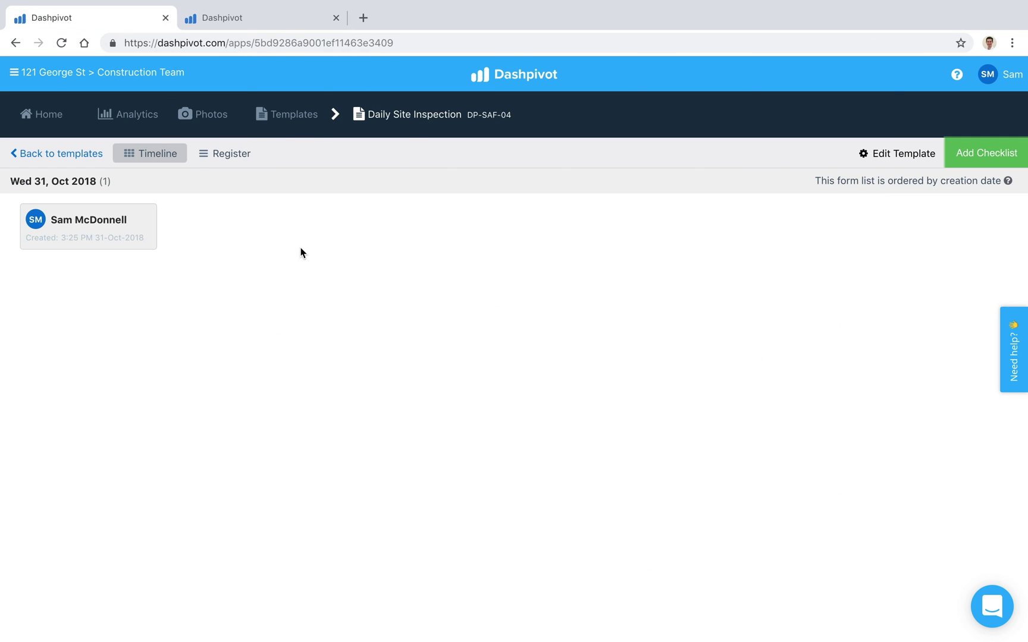
pyautogui.click(297, 114)
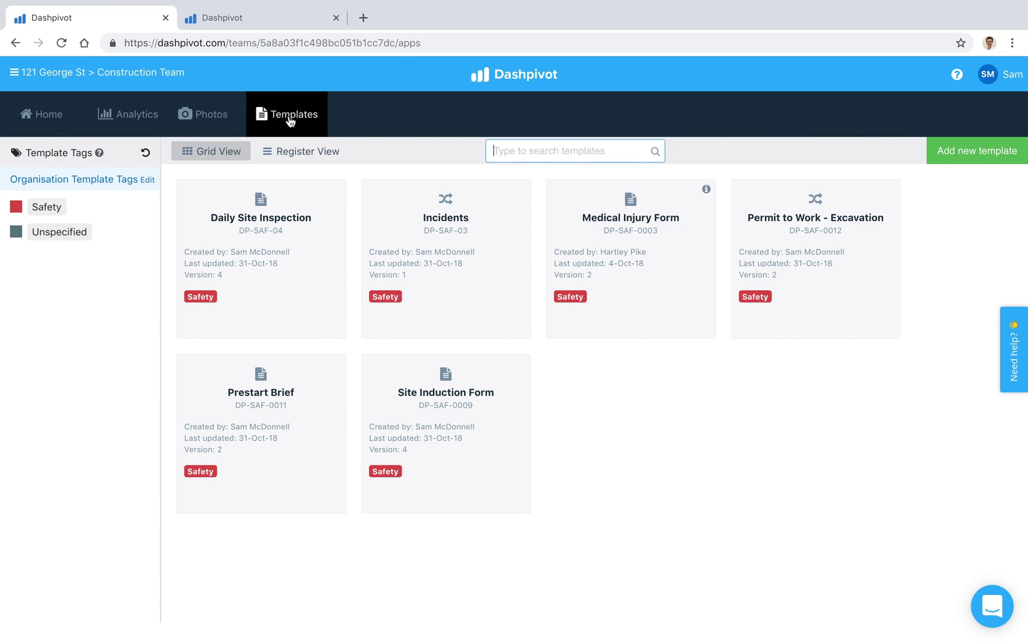
pyautogui.click(964, 159)
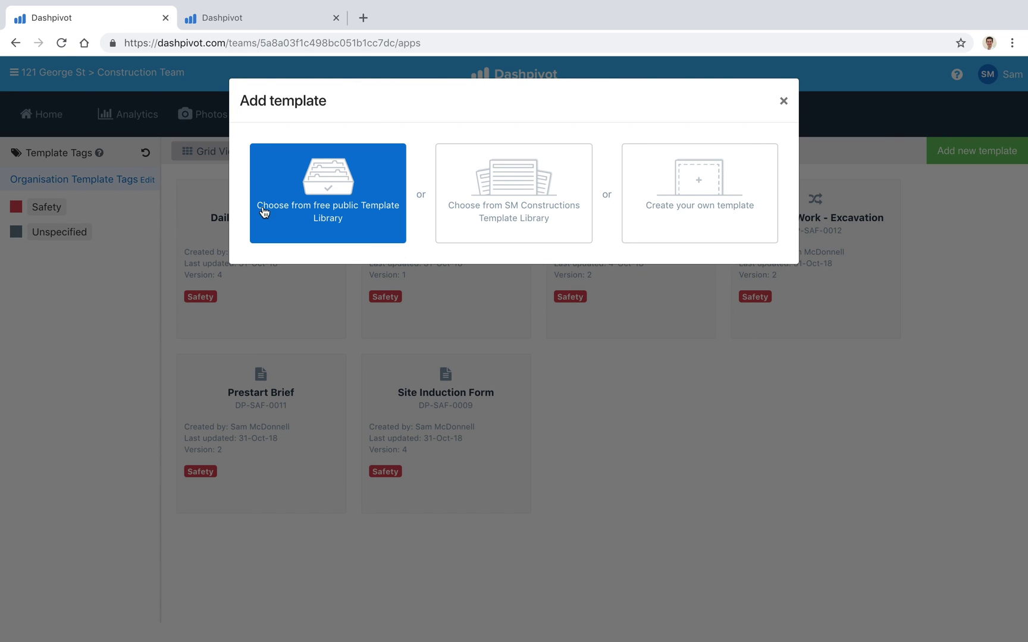